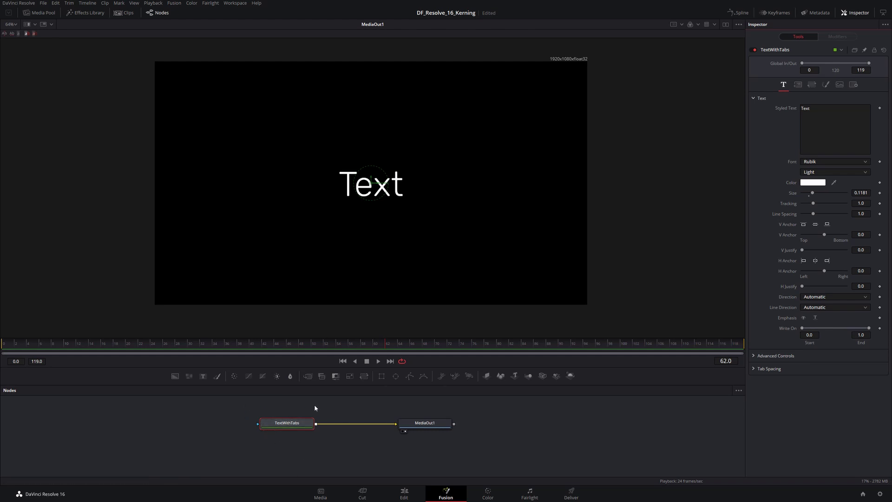
Step: Select the TextWithTabs node and place the cursor in its Styled Text box
{"action": "mouse_move", "coordinate": [282, 427]}
{"action": "left_click", "coordinate": [403, 414]}
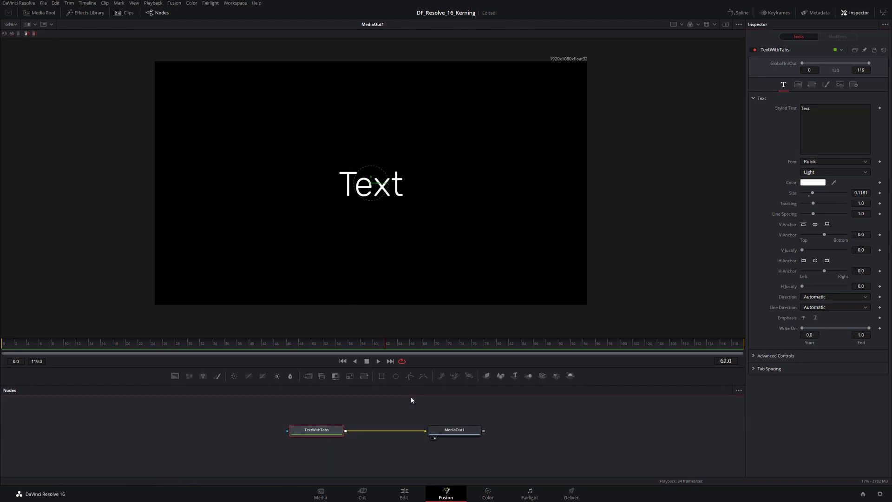
{"action": "left_click", "coordinate": [840, 109]}
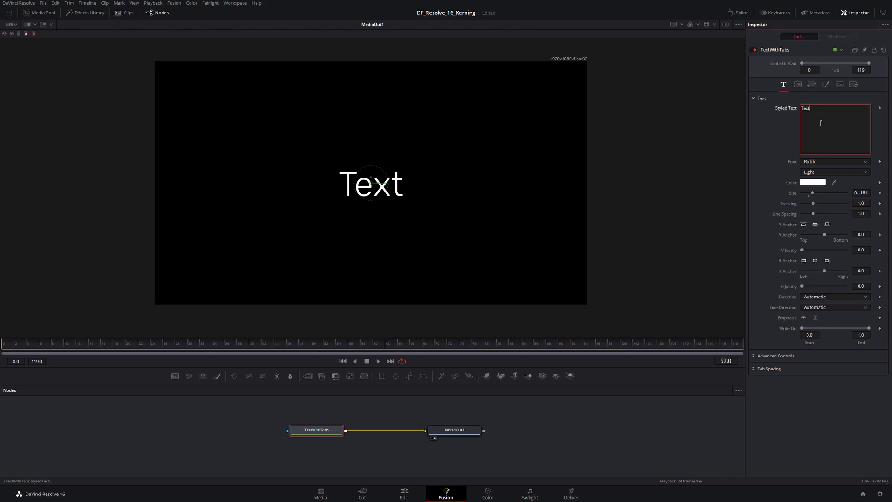
Step: Expand Tab Spacing and review tabs 1–8, keeping Tab 1 at position 0.125
{"action": "left_click", "coordinate": [754, 371]}
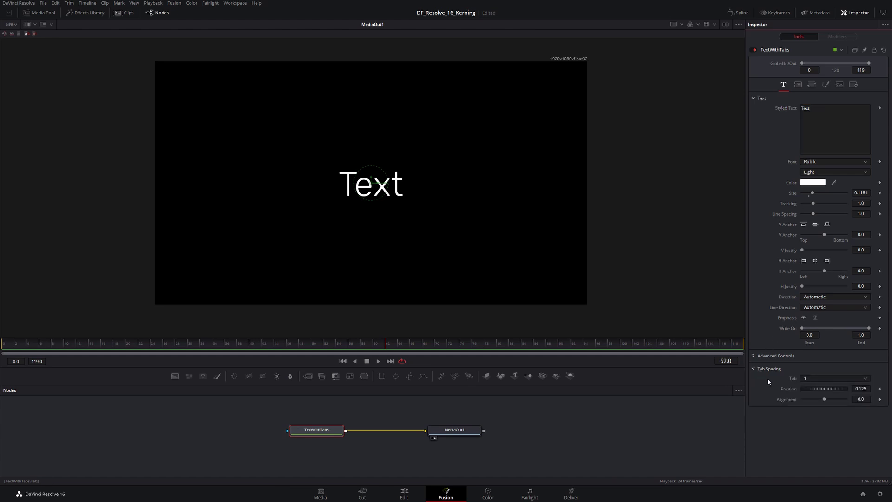
{"action": "left_click", "coordinate": [821, 377]}
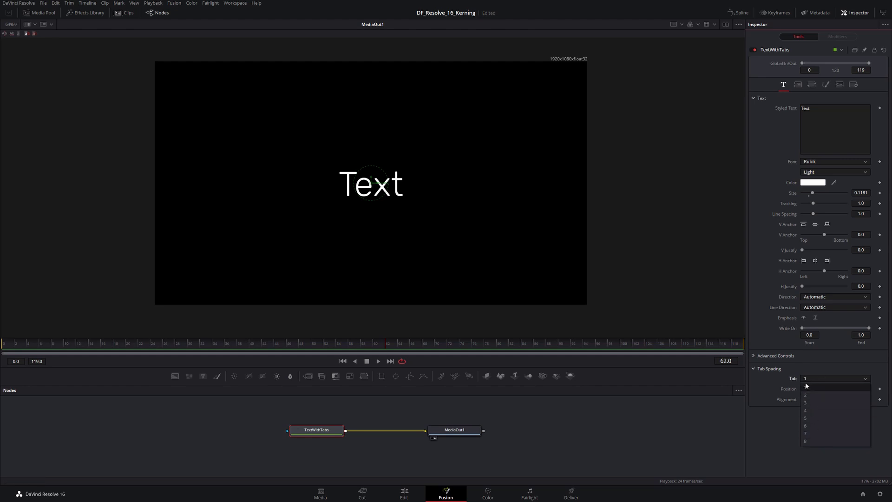
{"action": "left_click", "coordinate": [782, 378]}
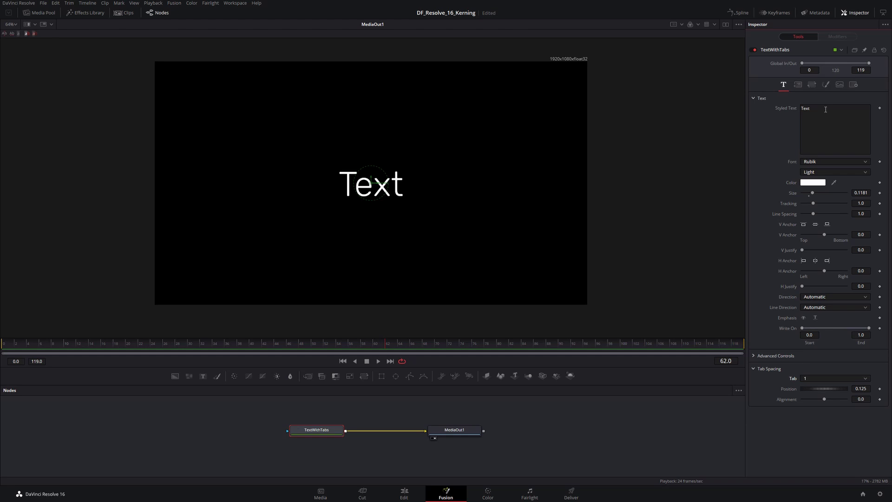
{"action": "left_click", "coordinate": [814, 380]}
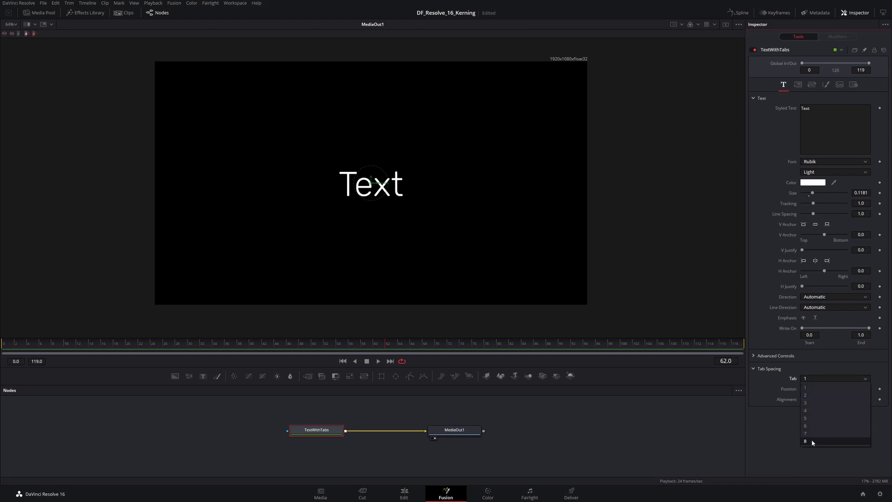
{"action": "left_click", "coordinate": [809, 367]}
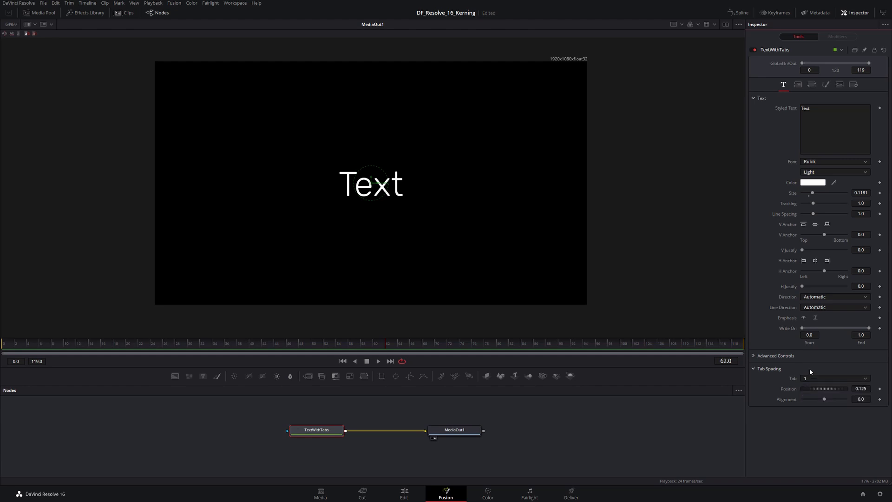
{"action": "left_click", "coordinate": [812, 108]}
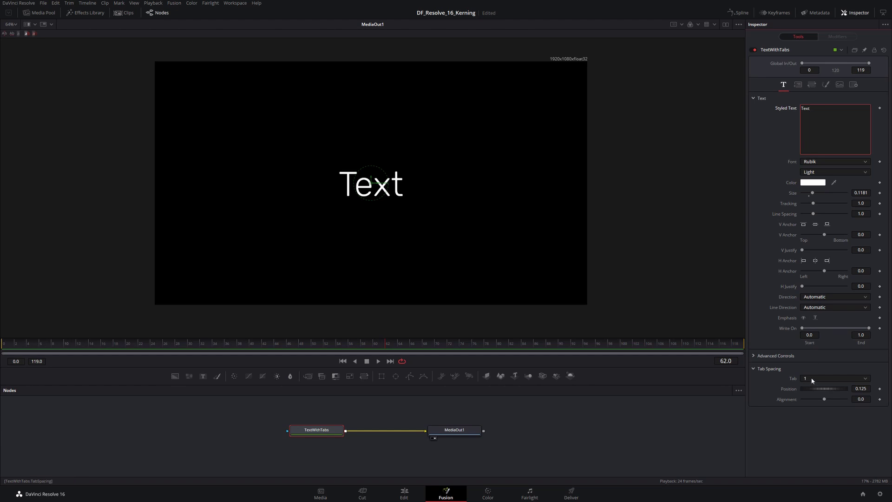
Step: Add a tab after 'Text' and type 'more text' in Styled Text
{"action": "left_click", "coordinate": [813, 109]}
{"action": "type", "text": "more"}
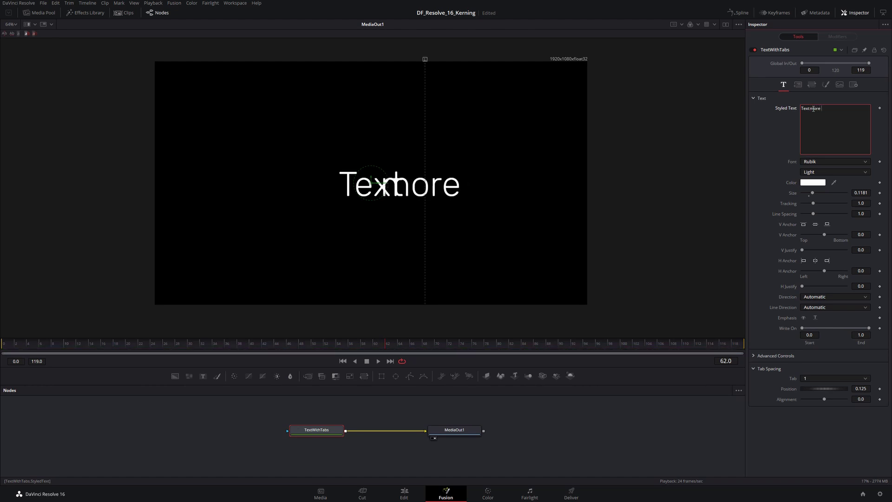
{"action": "type", "text": " text"}
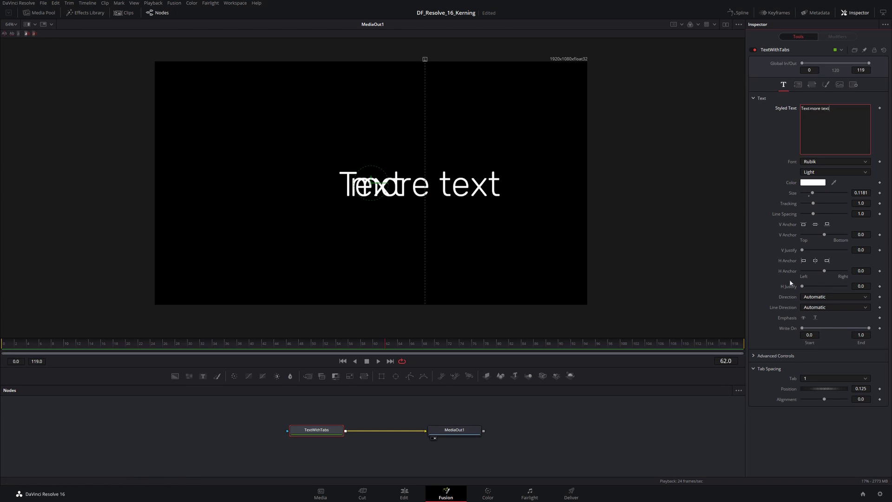
Step: Set Tab 1 Position to 0.277 so 'more text' no longer overlaps 'Text'
{"action": "mouse_move", "coordinate": [826, 388]}
{"action": "left_mouse_down"}
{"action": "mouse_move", "coordinate": [839, 388]}
{"action": "mouse_move", "coordinate": [809, 387]}
{"action": "mouse_move", "coordinate": [843, 388]}
{"action": "mouse_move", "coordinate": [810, 391]}
{"action": "mouse_move", "coordinate": [828, 391]}
{"action": "left_mouse_up"}
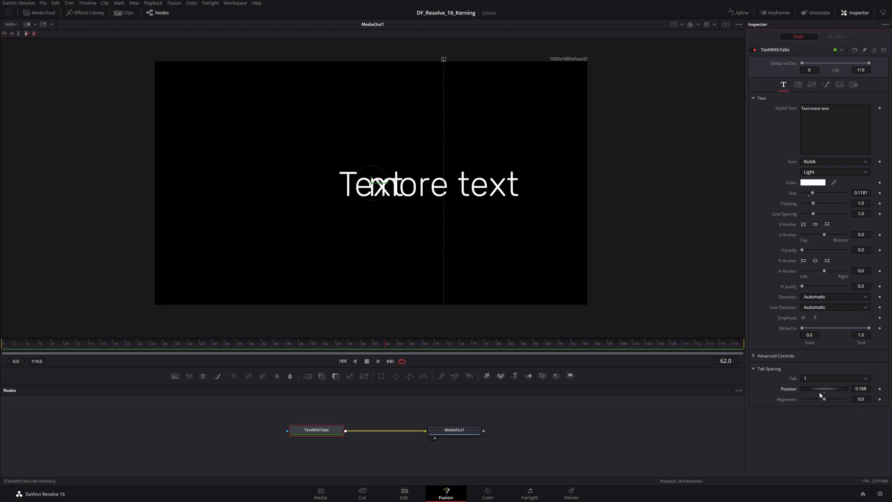
{"action": "left_click_drag", "start_coordinate": [828, 393], "coordinate": [824, 396]}
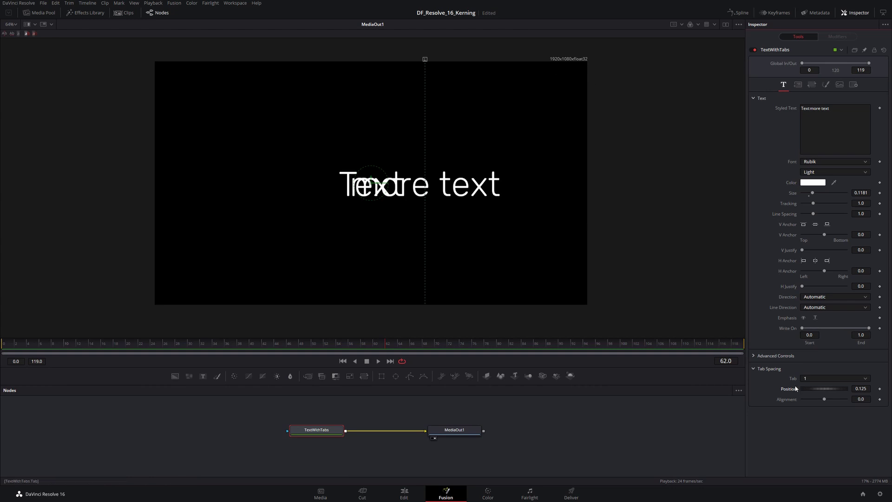
{"action": "left_click_drag", "start_coordinate": [866, 391], "coordinate": [827, 392]}
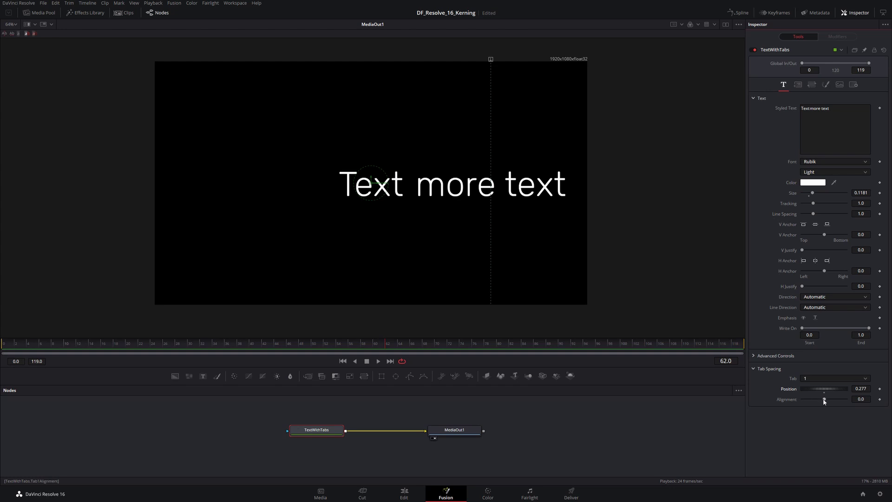
Step: Try Tab 1 alignment values between -1.0 and 1.0, settling on right-aligned 1.0
{"action": "left_click_drag", "start_coordinate": [823, 400], "coordinate": [793, 405]}
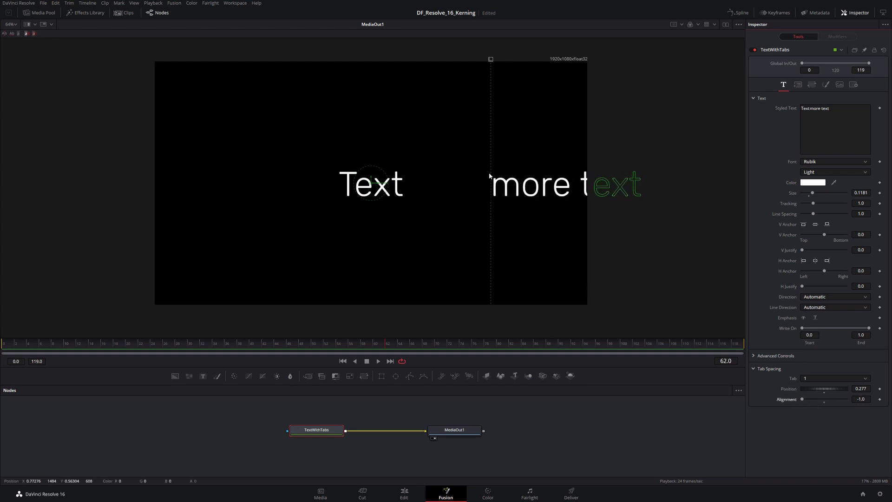
{"action": "left_click_drag", "start_coordinate": [806, 401], "coordinate": [856, 401]}
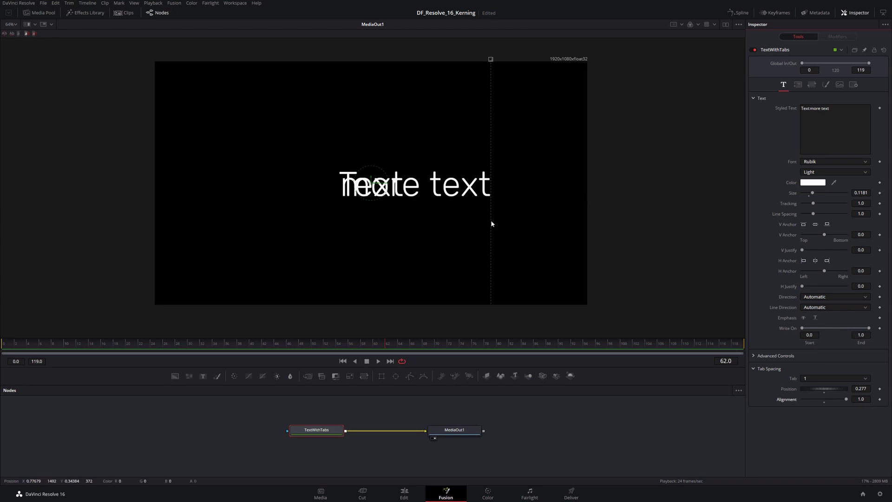
{"action": "left_click_drag", "start_coordinate": [848, 400], "coordinate": [834, 399]}
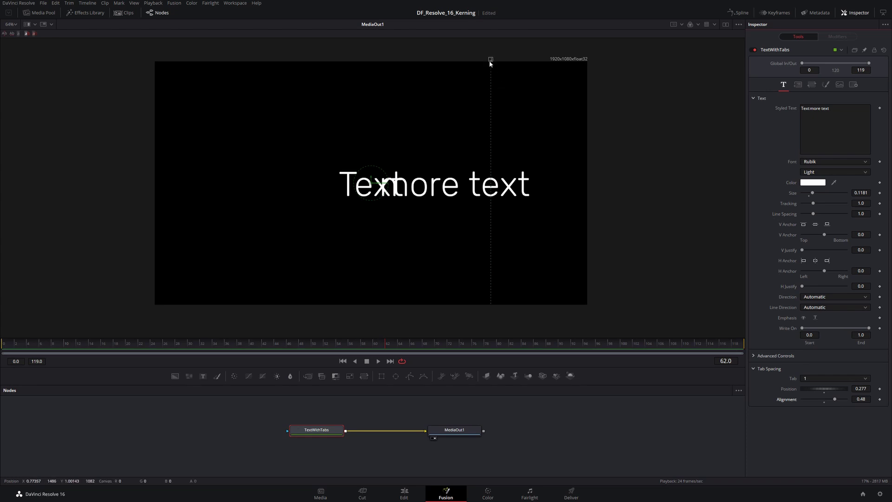
{"action": "left_click_drag", "start_coordinate": [490, 59], "coordinate": [491, 60]}
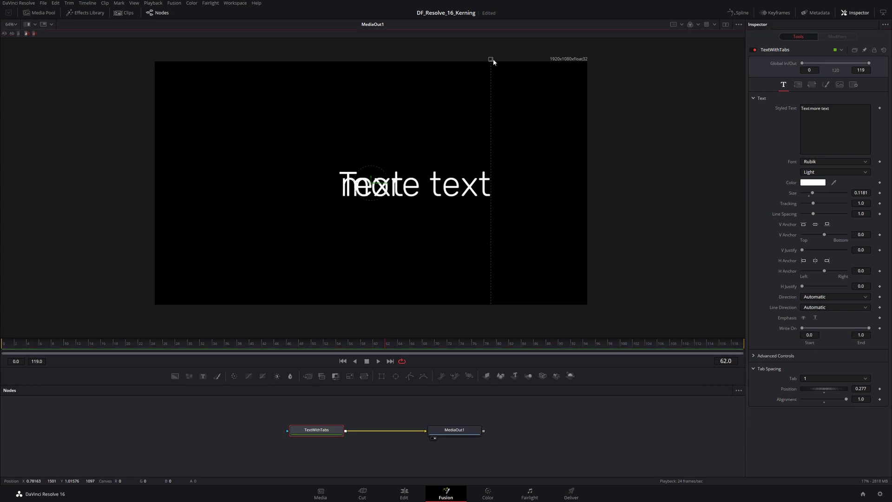
{"action": "left_click_drag", "start_coordinate": [492, 65], "coordinate": [492, 70]}
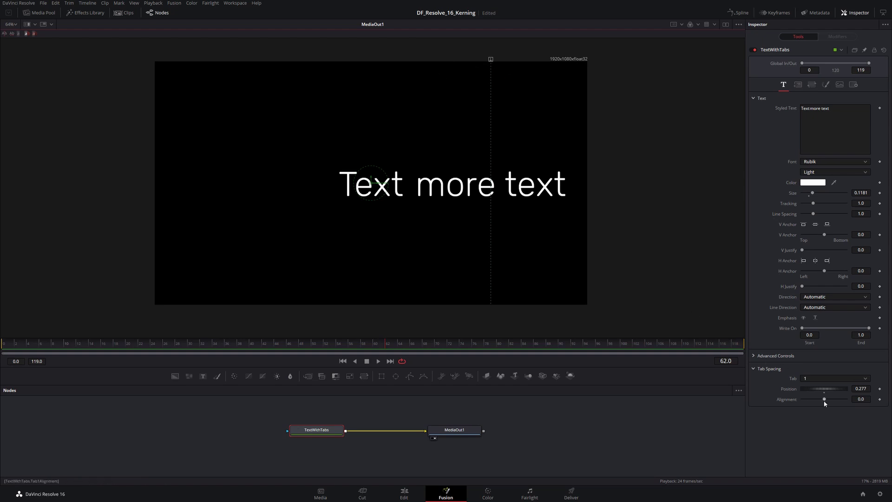
{"action": "left_click_drag", "start_coordinate": [825, 402], "coordinate": [824, 412]}
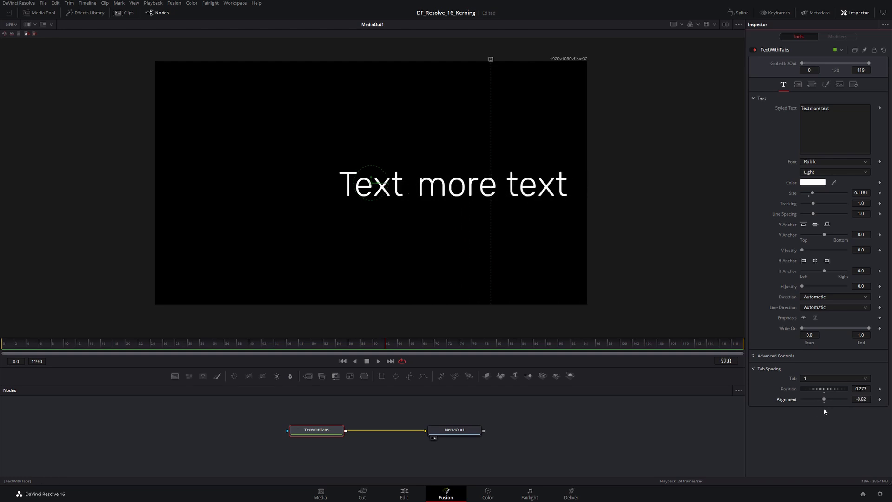
{"action": "key", "text": "ctrl+z"}
Step: Set Tab 1 alignment to -1.0 and try repositioning the title, then undo the move
{"action": "left_click", "coordinate": [491, 59]}
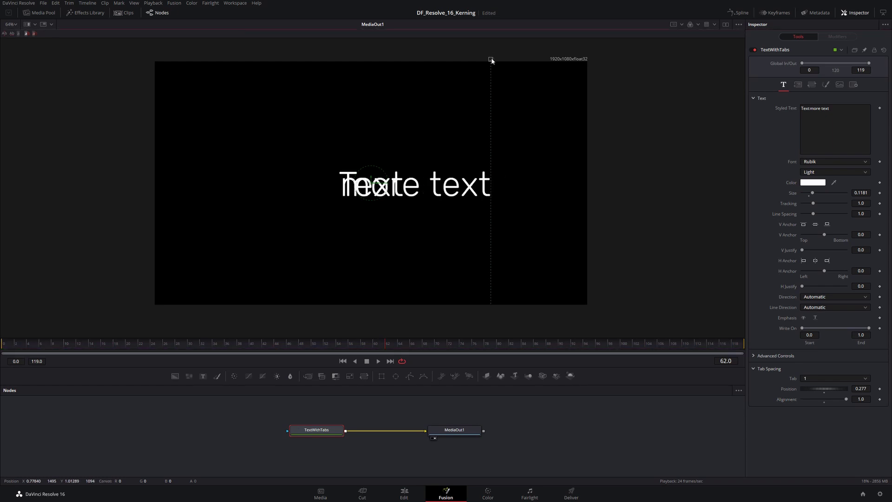
{"action": "left_click", "coordinate": [491, 60]}
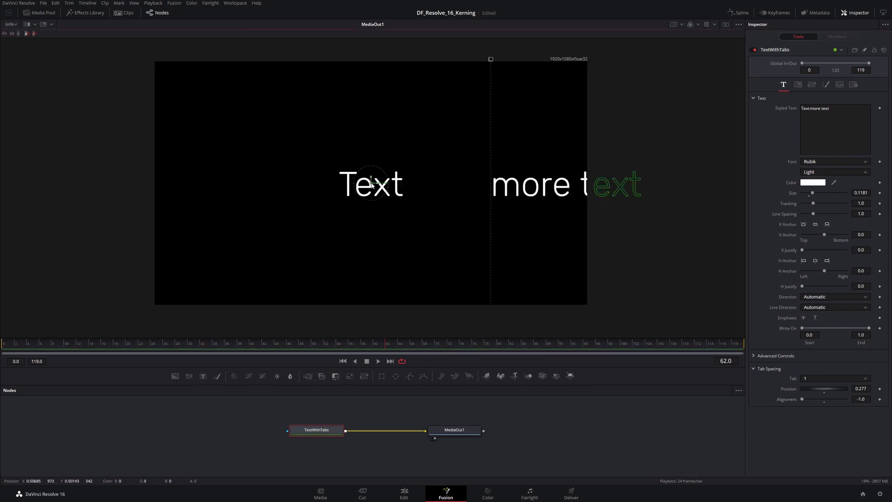
{"action": "left_click_drag", "start_coordinate": [371, 183], "coordinate": [217, 111]}
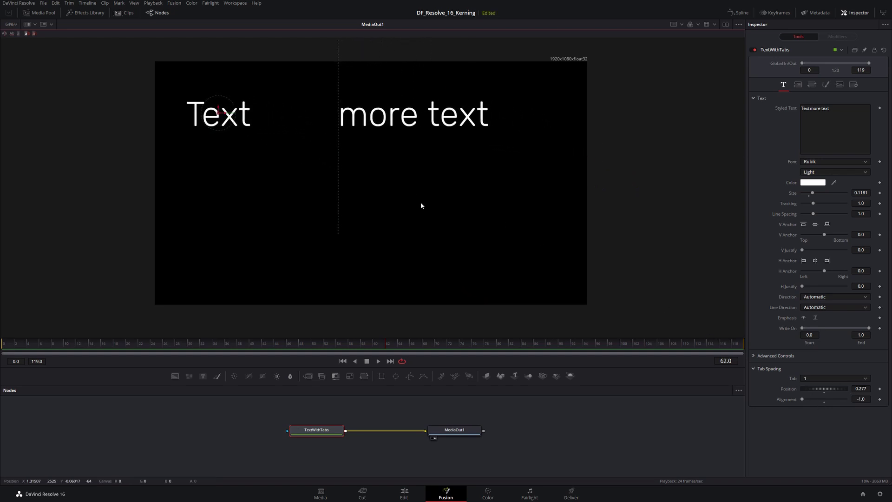
{"action": "mouse_move", "coordinate": [219, 112]}
{"action": "left_mouse_down"}
{"action": "mouse_move", "coordinate": [329, 151]}
{"action": "mouse_move", "coordinate": [226, 99]}
{"action": "left_mouse_up"}
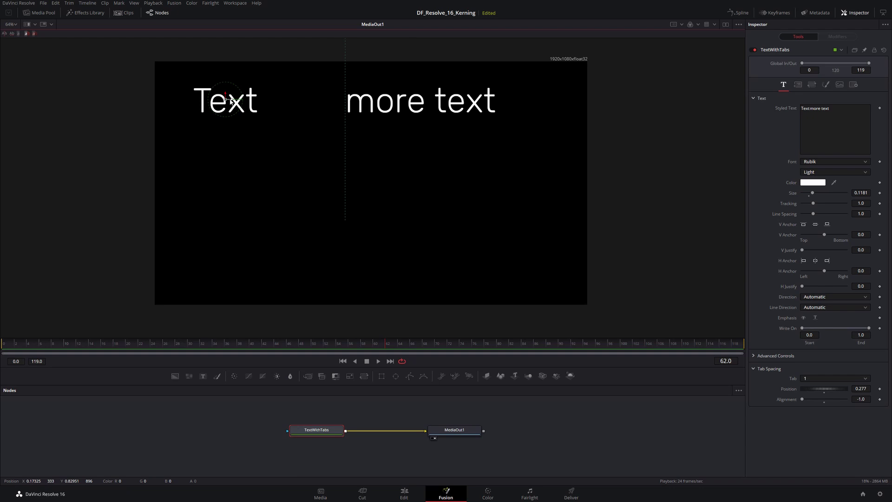
{"action": "left_click_drag", "start_coordinate": [225, 98], "coordinate": [390, 167]}
{"action": "key", "text": "ctrl+z"}
{"action": "key", "text": "ctrl+z"}
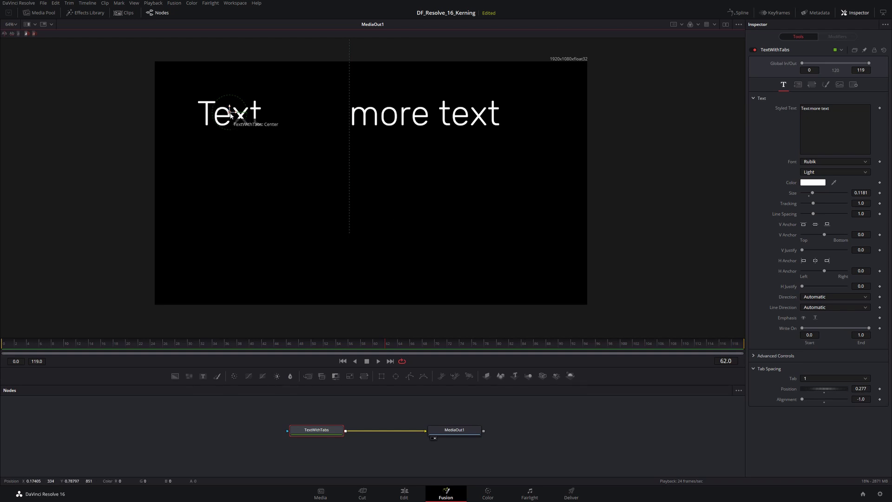
Step: Insert a tab before the final 'text' and set Tab 2 Position to 0.627
{"action": "left_click", "coordinate": [820, 108]}
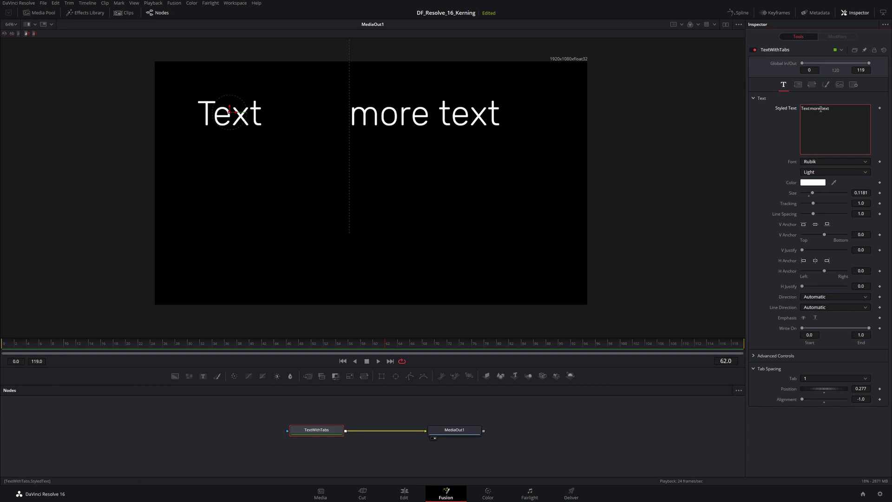
{"action": "key", "text": "Tab"}
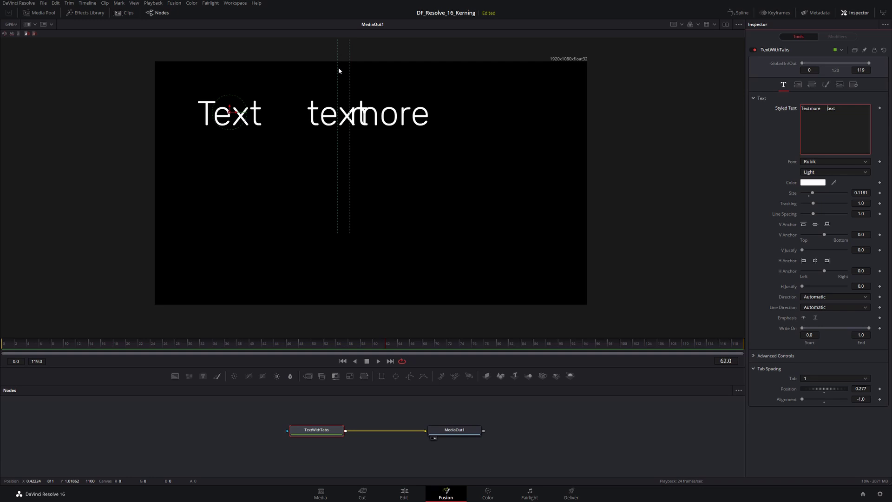
{"action": "left_click", "coordinate": [842, 379]}
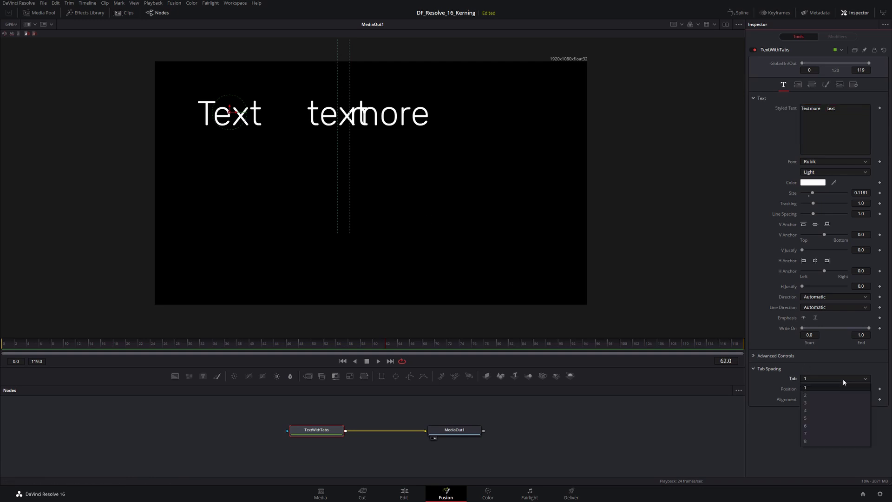
{"action": "left_click", "coordinate": [807, 399]}
{"action": "left_click_drag", "start_coordinate": [821, 389], "coordinate": [840, 389]}
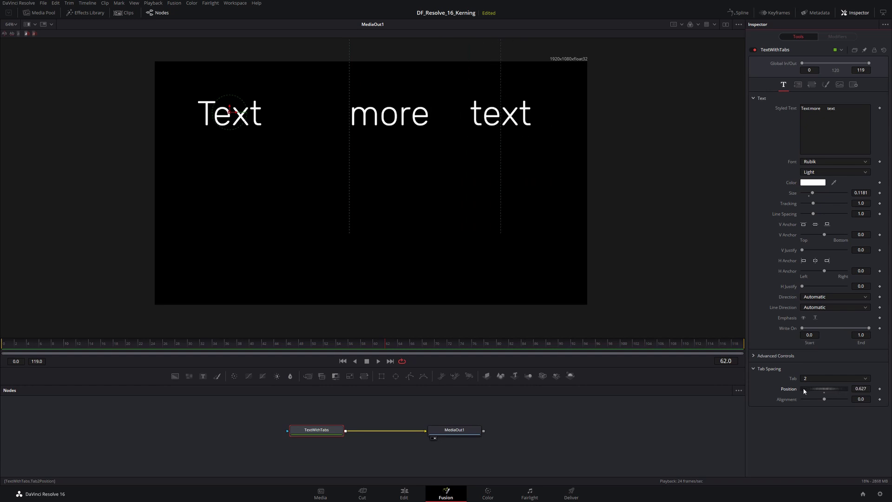
Step: Start a second text line and move the title lower in the frame
{"action": "left_click", "coordinate": [840, 110]}
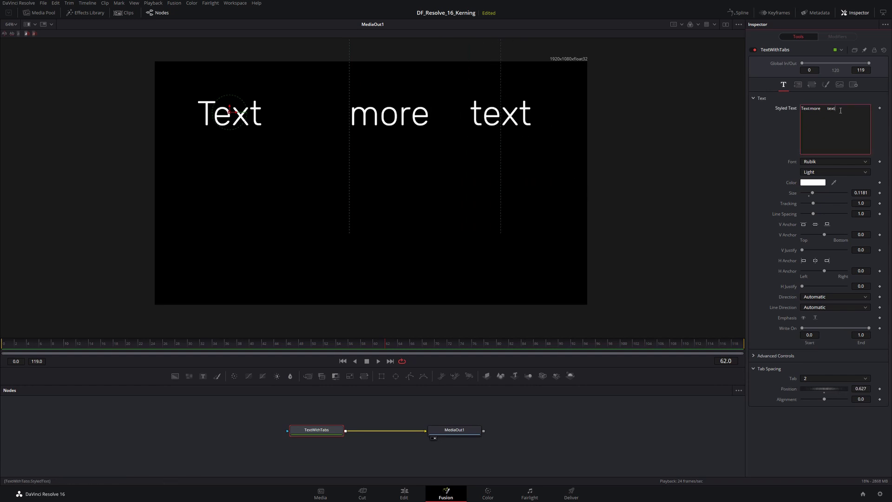
{"action": "key", "text": "Return"}
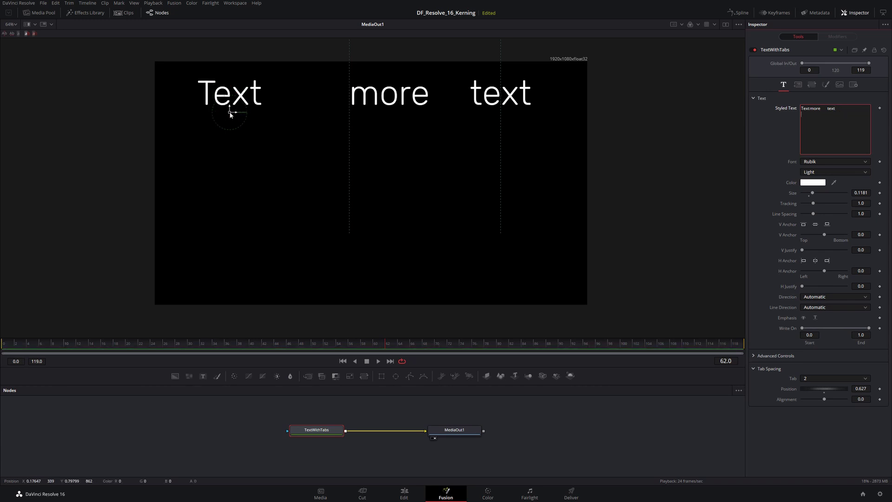
{"action": "left_click_drag", "start_coordinate": [231, 113], "coordinate": [231, 141]}
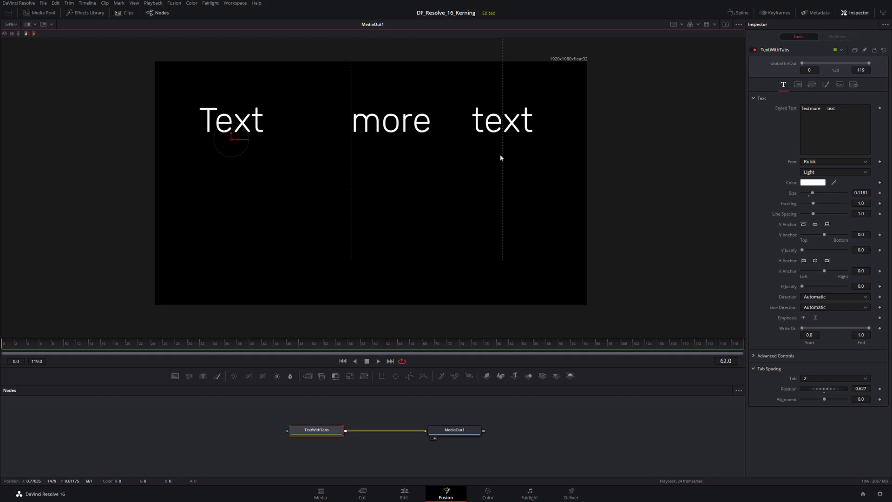
{"action": "left_click", "coordinate": [811, 123]}
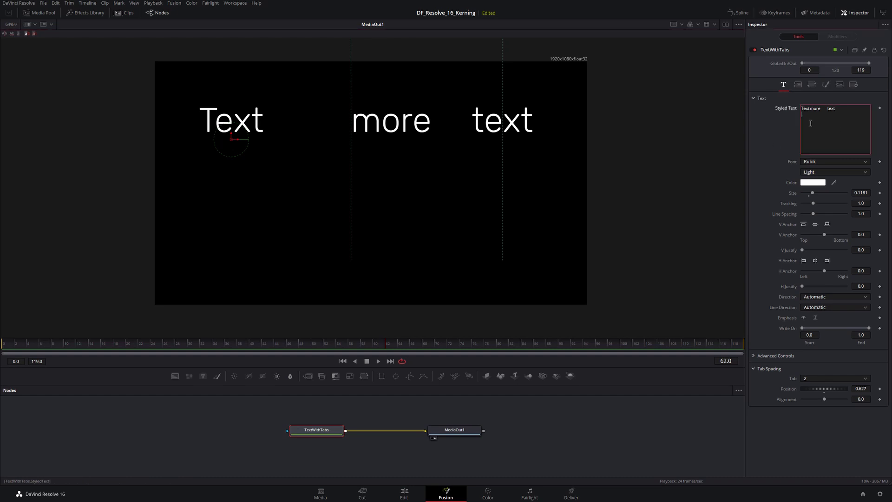
Step: Type 'Text', a tab, 'more' and another tab on the second line
{"action": "type", "text": "Text"}
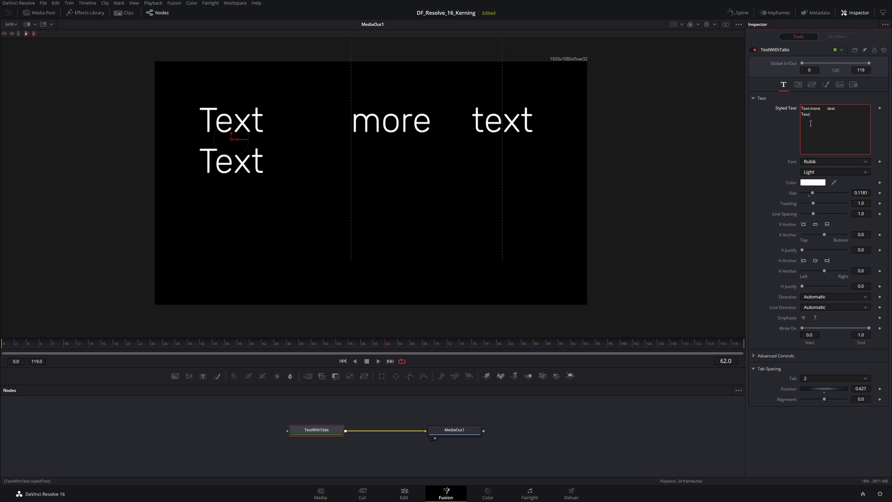
{"action": "key", "text": "Tab"}
{"action": "type", "text": "more"}
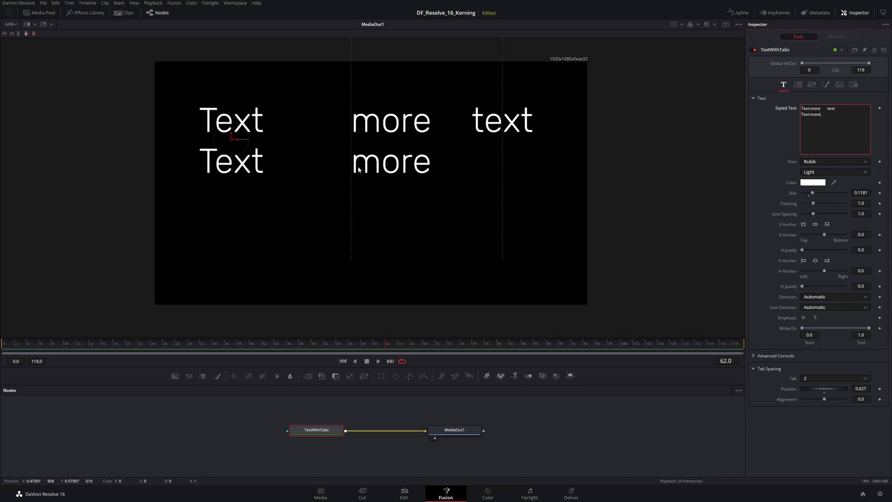
{"action": "key", "text": "Tab"}
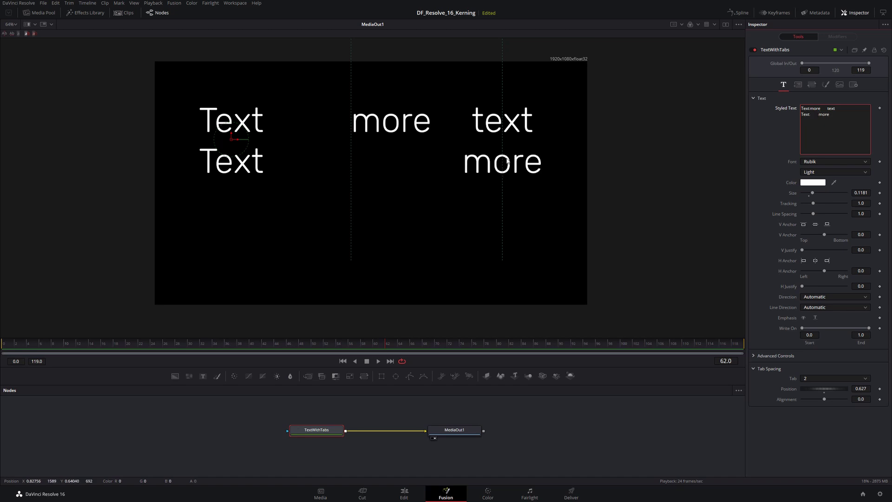
Step: Set Tab 2 alignment to -1.0 so the third column left-aligns
{"action": "left_click_drag", "start_coordinate": [818, 399], "coordinate": [800, 402]}
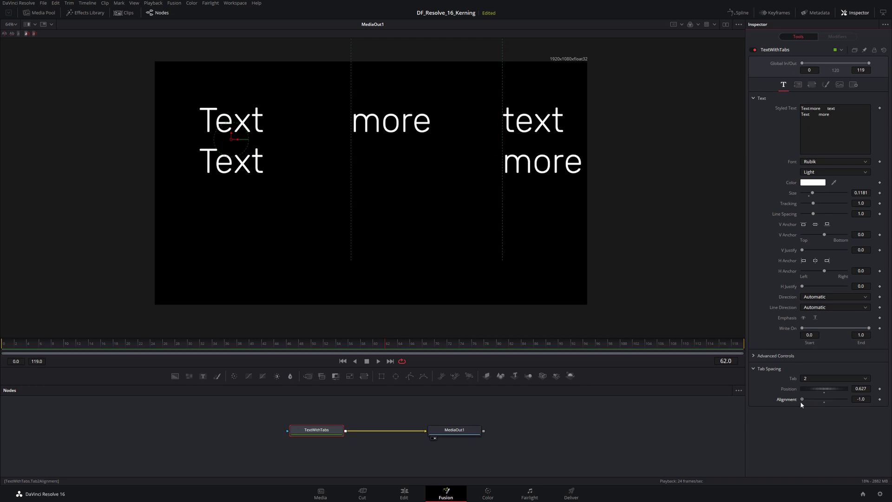
{"action": "left_click", "coordinate": [823, 399]}
{"action": "left_click_drag", "start_coordinate": [825, 401], "coordinate": [792, 401]}
Step: Remove the extra tab and complete line two as 'Text more text'
{"action": "left_click", "coordinate": [818, 115]}
{"action": "key", "text": "BackSpace"}
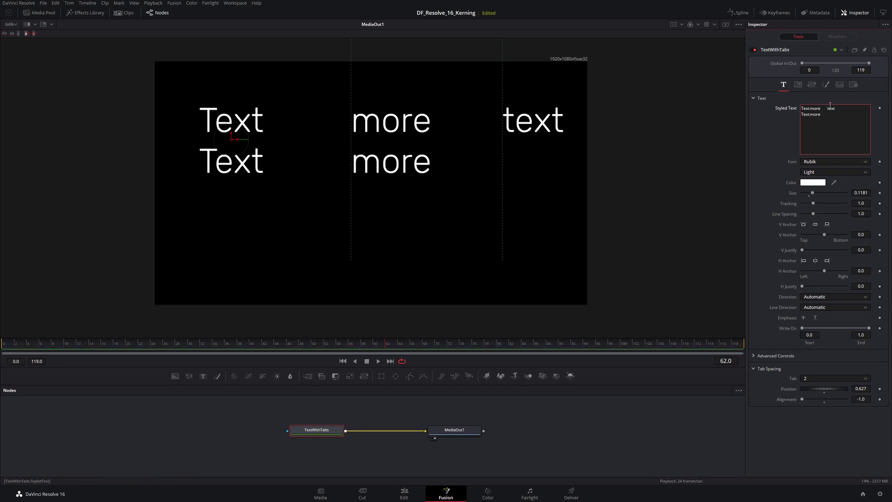
{"action": "key", "text": "Tab"}
{"action": "type", "text": "text"}
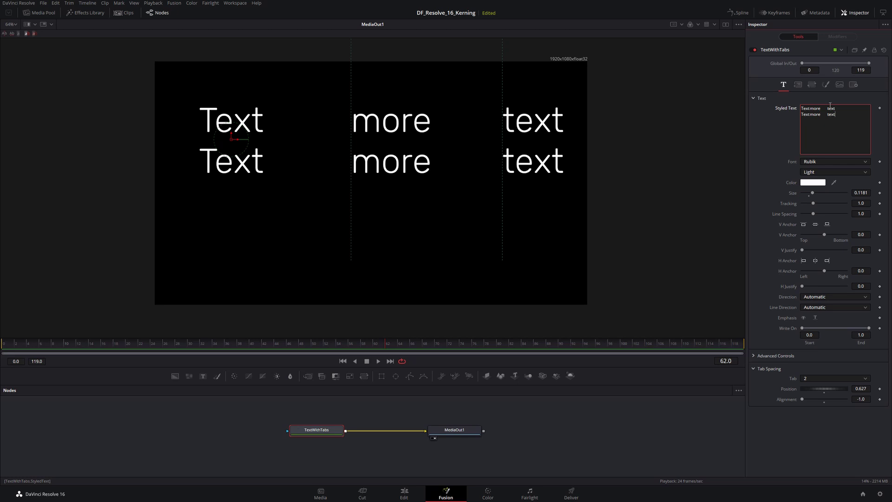
{"action": "left_click", "coordinate": [692, 157]}
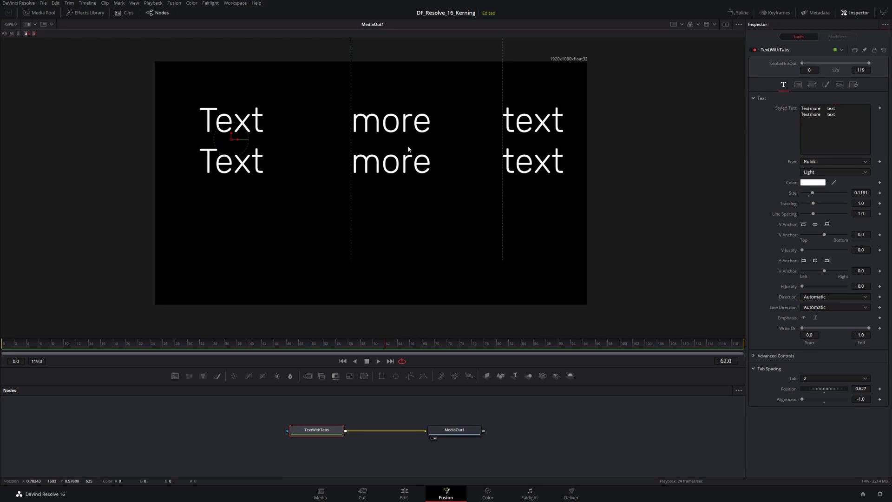
Step: Switch the Tab Spacing dropdown back to Tab 1
{"action": "left_click", "coordinate": [770, 377]}
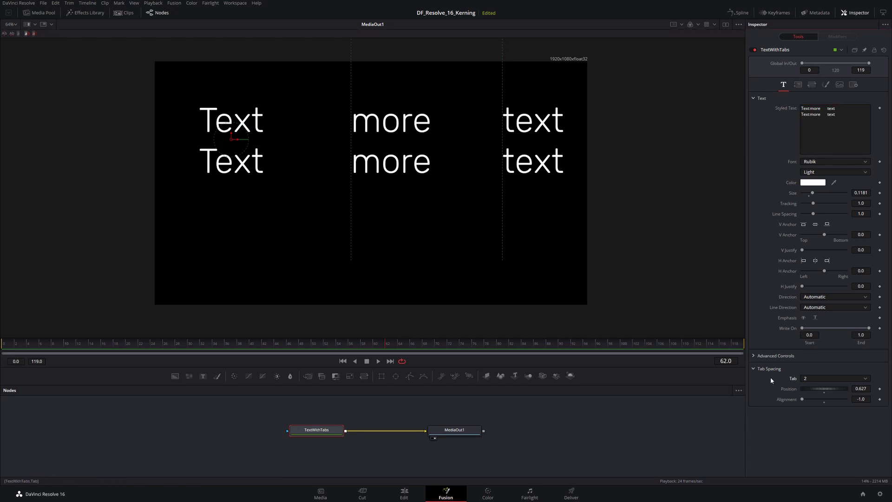
{"action": "left_click", "coordinate": [826, 377]}
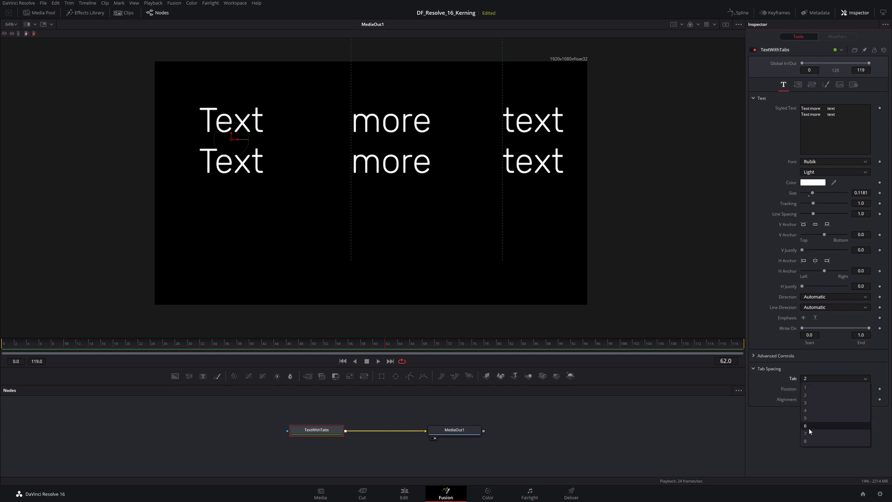
{"action": "key", "text": "Escape"}
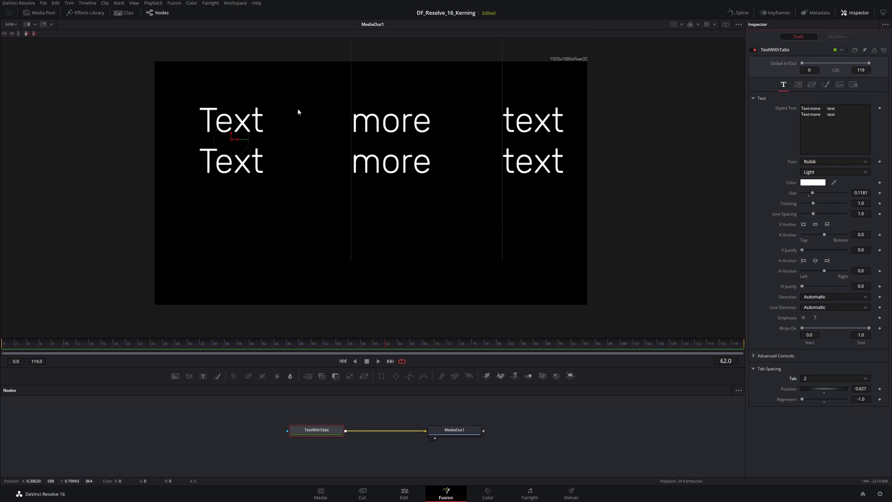
{"action": "left_click", "coordinate": [809, 379]}
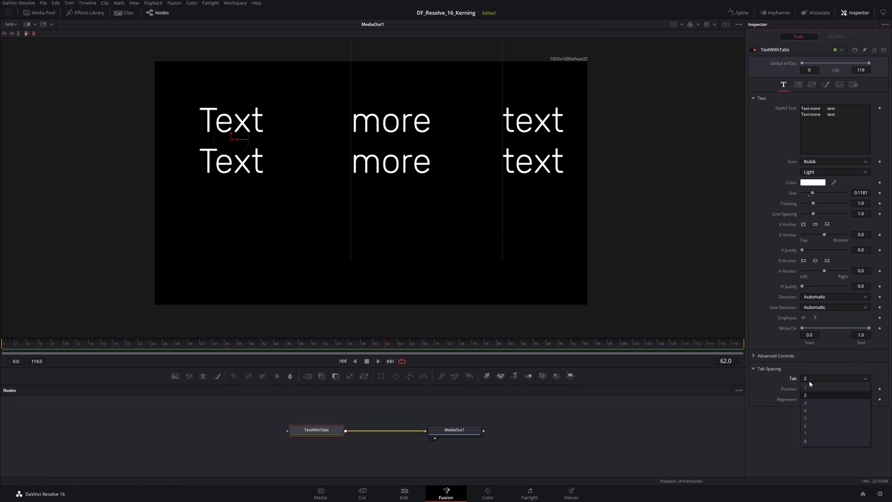
{"action": "left_click", "coordinate": [810, 390]}
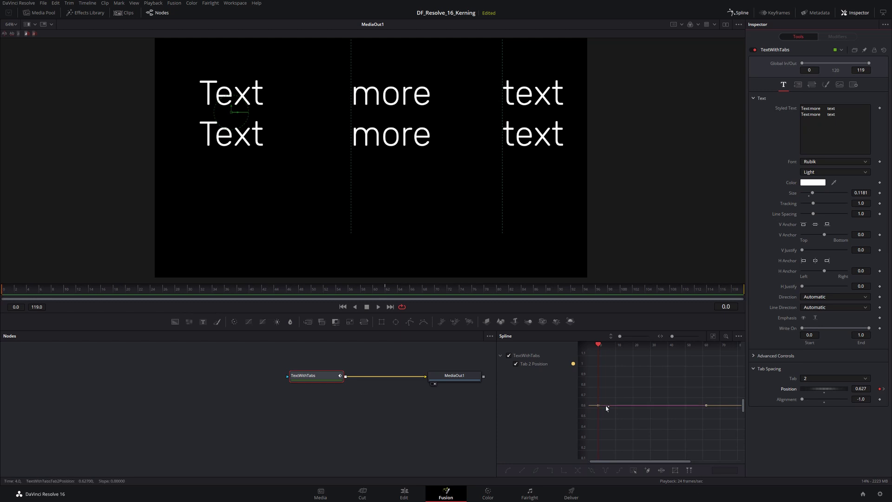
Step: Raise the end Tab 2 Position keyframe from 0.627 to about 1.03, then scrub to preview
{"action": "left_click", "coordinate": [705, 405]}
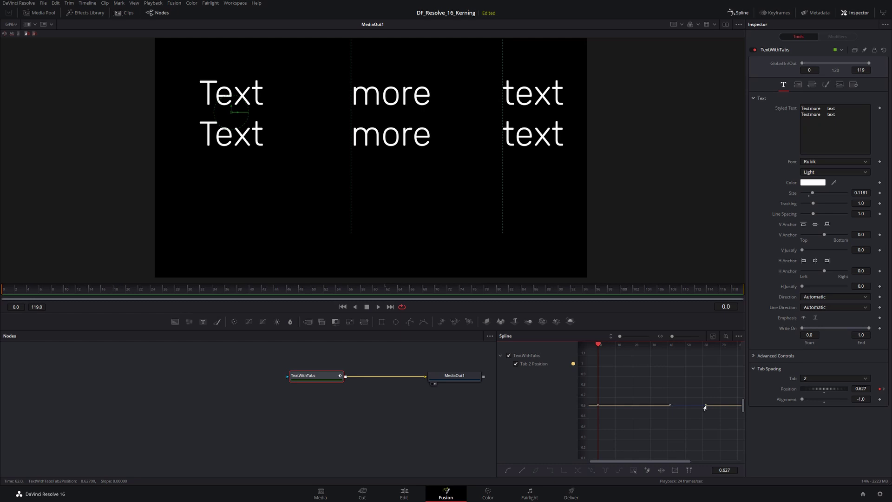
{"action": "left_click_drag", "start_coordinate": [704, 406], "coordinate": [703, 363]}
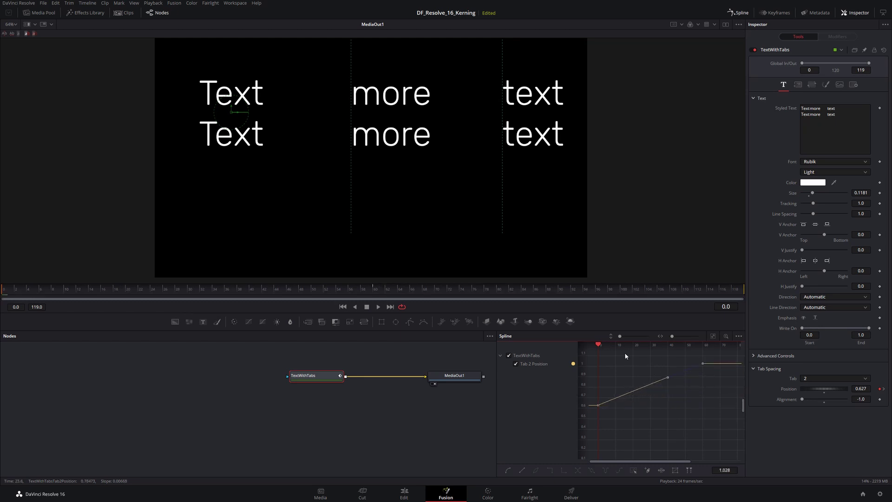
{"action": "left_click_drag", "start_coordinate": [598, 344], "coordinate": [657, 350]}
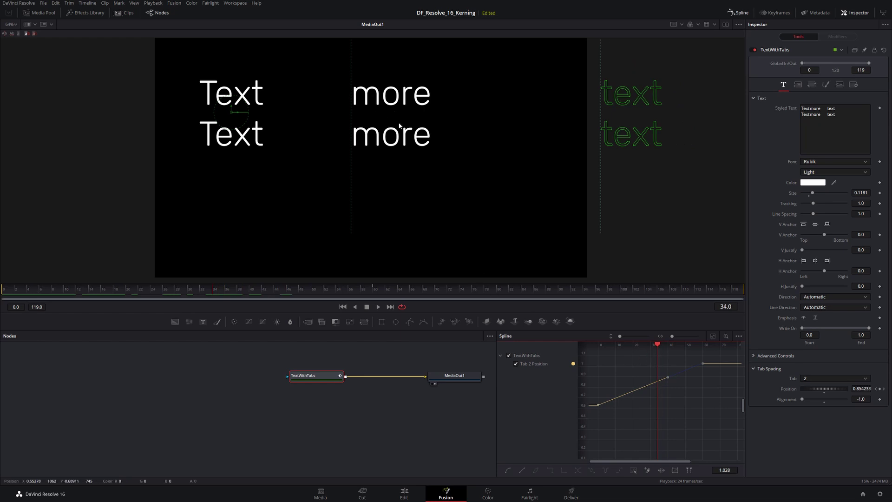